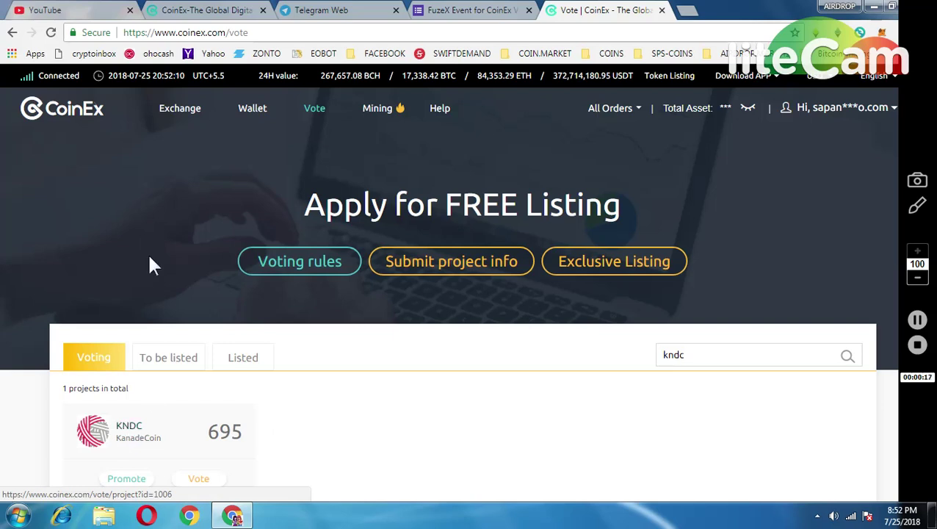
Switch to Telegram Web and read the recent KanadeCoin group messages about the CoinEx voting airdrop
{"action": "left_click", "coordinate": [344, 15]}
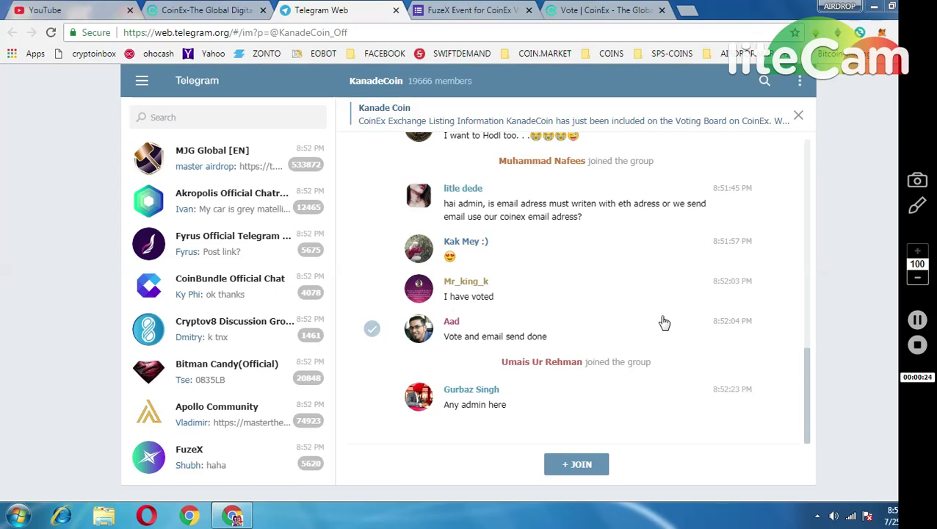
{"action": "left_click", "coordinate": [664, 323]}
{"action": "scroll", "coordinate": [664, 323], "scroll_direction": "up", "scroll_amount": 3}
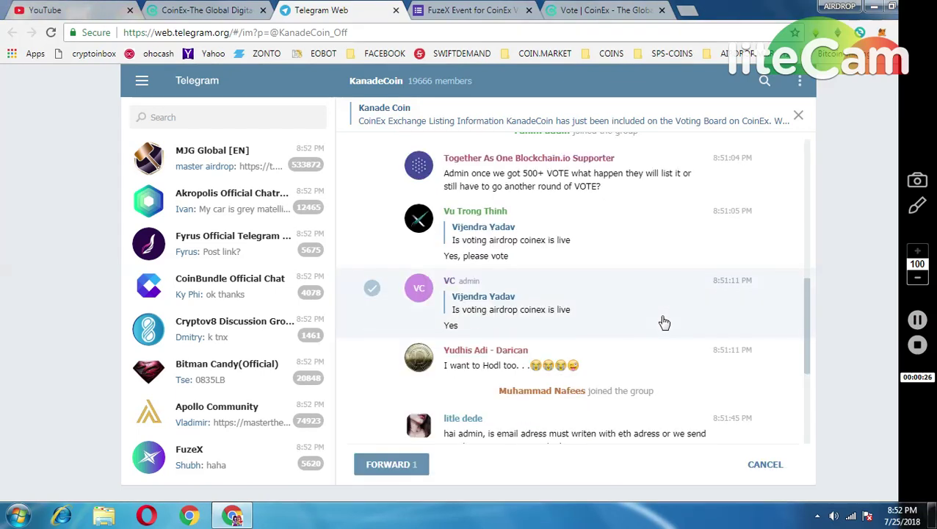
{"action": "scroll", "coordinate": [664, 324], "scroll_direction": "up", "scroll_amount": 2}
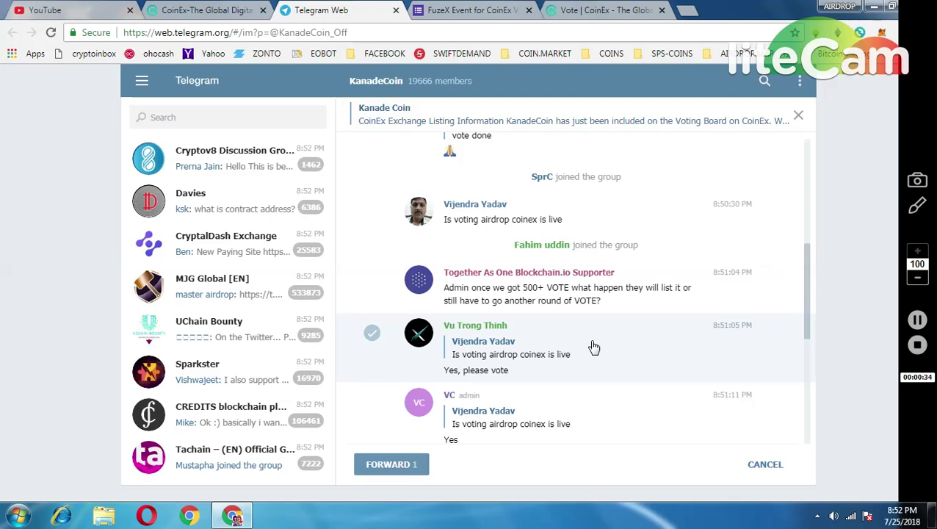
{"action": "scroll", "coordinate": [593, 346], "scroll_direction": "down", "scroll_amount": 2}
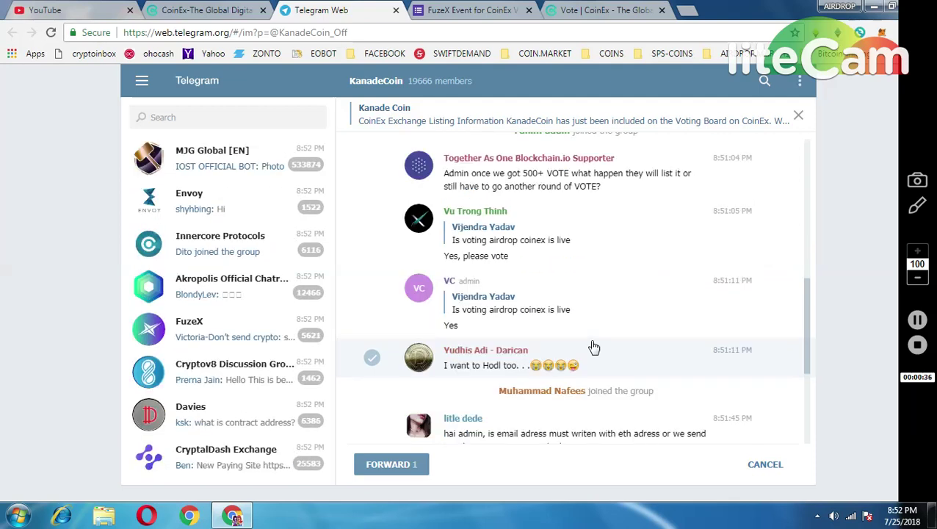
{"action": "scroll", "coordinate": [594, 347], "scroll_direction": "down", "scroll_amount": 4}
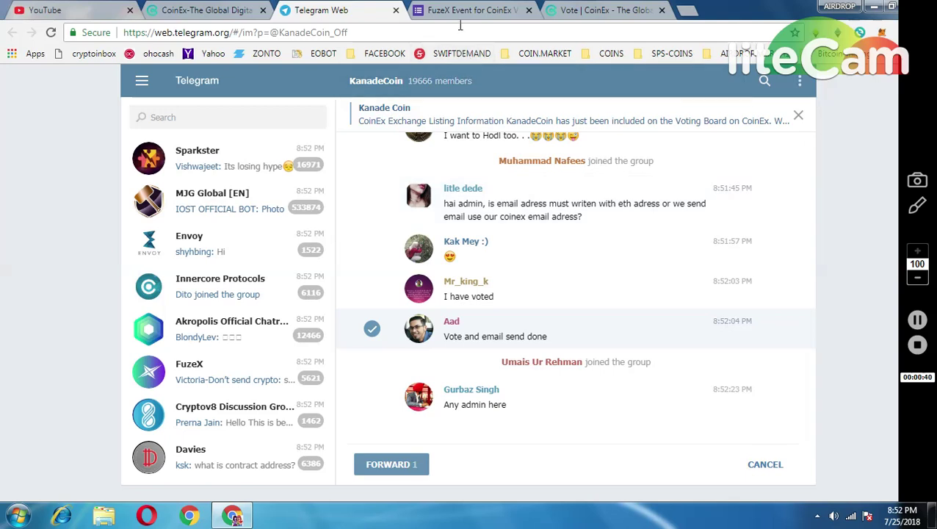
Return to the CoinEx voting page and vote for KNDC, agreeing to pay 1 CET
{"action": "left_click", "coordinate": [601, 20]}
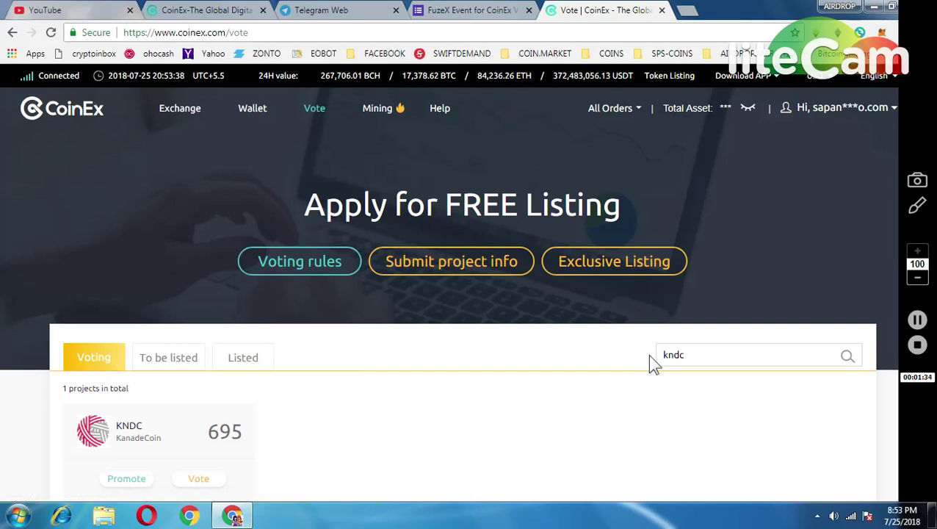
{"action": "left_click", "coordinate": [199, 479]}
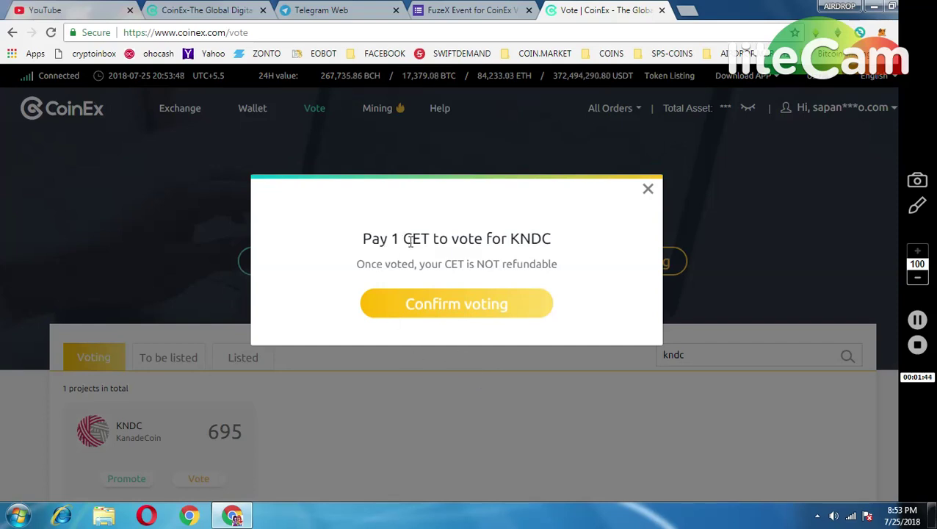
{"action": "left_click", "coordinate": [445, 312]}
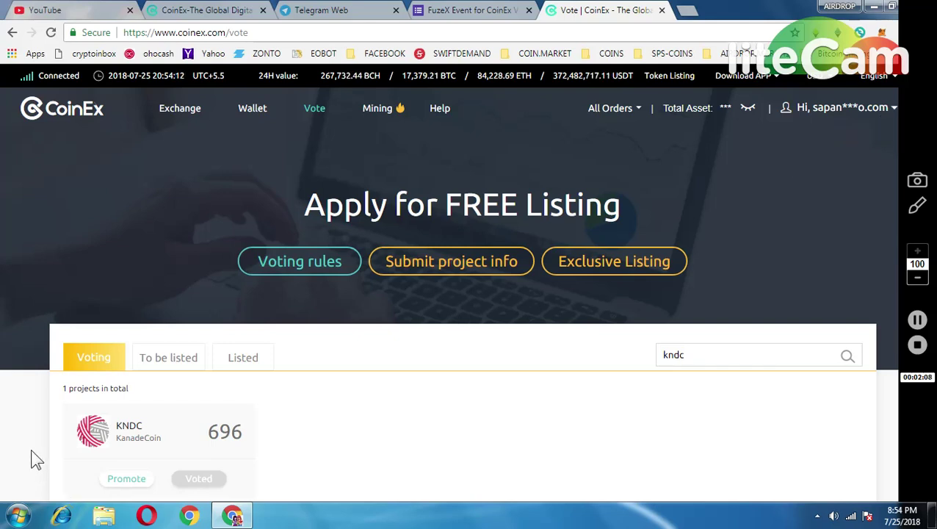
Open Paint, paste the captured screenshot of the CoinEx vote page onto the canvas and check that it includes the KNDC entry
{"action": "left_click", "coordinate": [20, 518]}
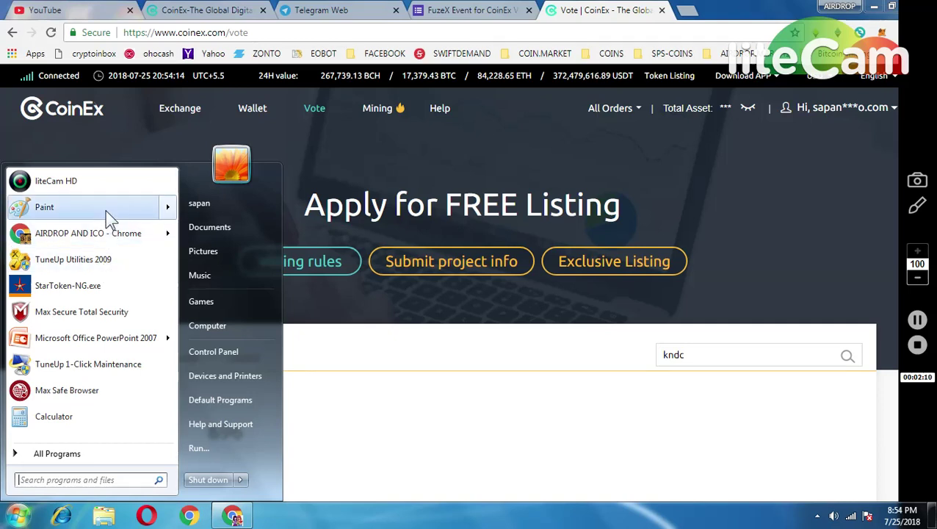
{"action": "left_click", "coordinate": [105, 210]}
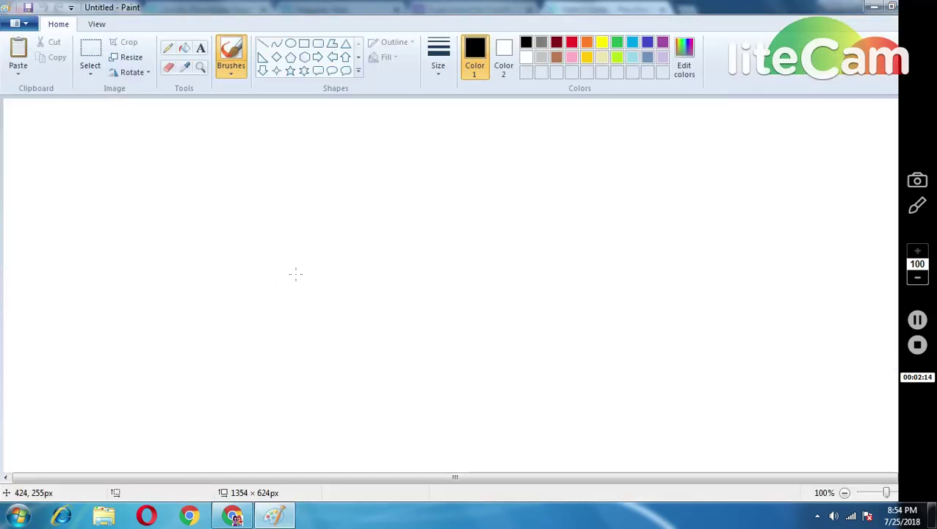
{"action": "key", "text": "ctrl+v"}
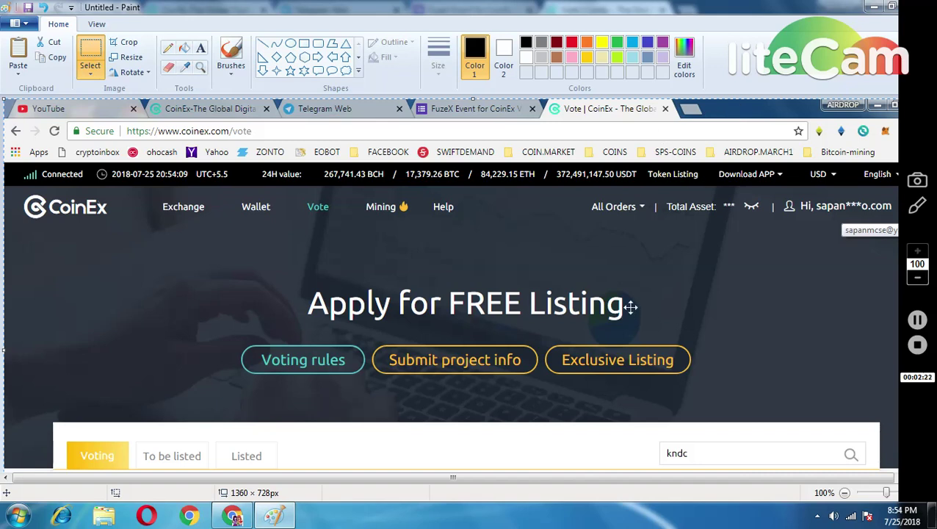
{"action": "scroll", "coordinate": [629, 307], "scroll_direction": "down", "scroll_amount": 3}
{"action": "scroll", "coordinate": [629, 304], "scroll_direction": "up", "scroll_amount": 3}
{"action": "scroll", "coordinate": [631, 301], "scroll_direction": "down", "scroll_amount": 3}
{"action": "scroll", "coordinate": [631, 301], "scroll_direction": "up", "scroll_amount": 3}
{"action": "scroll", "coordinate": [339, 397], "scroll_direction": "down", "scroll_amount": 3}
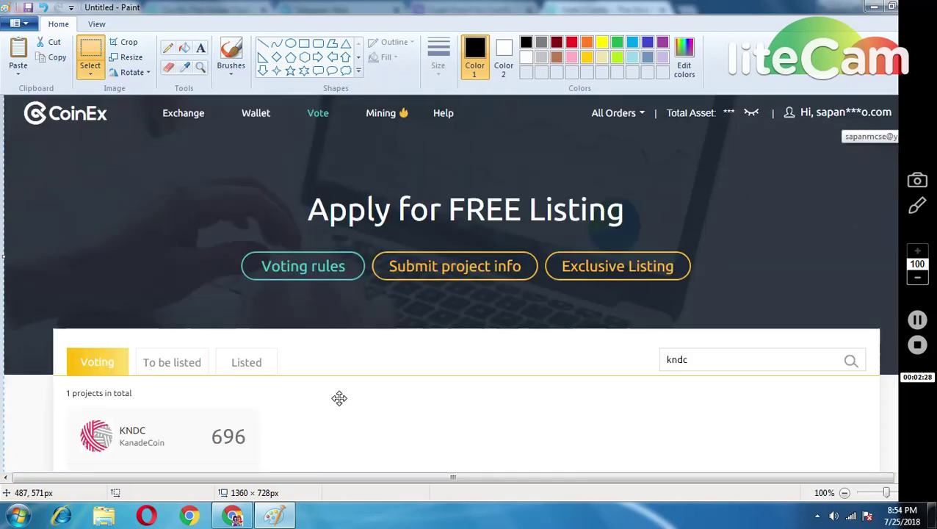
{"action": "scroll", "coordinate": [338, 397], "scroll_direction": "up", "scroll_amount": 3}
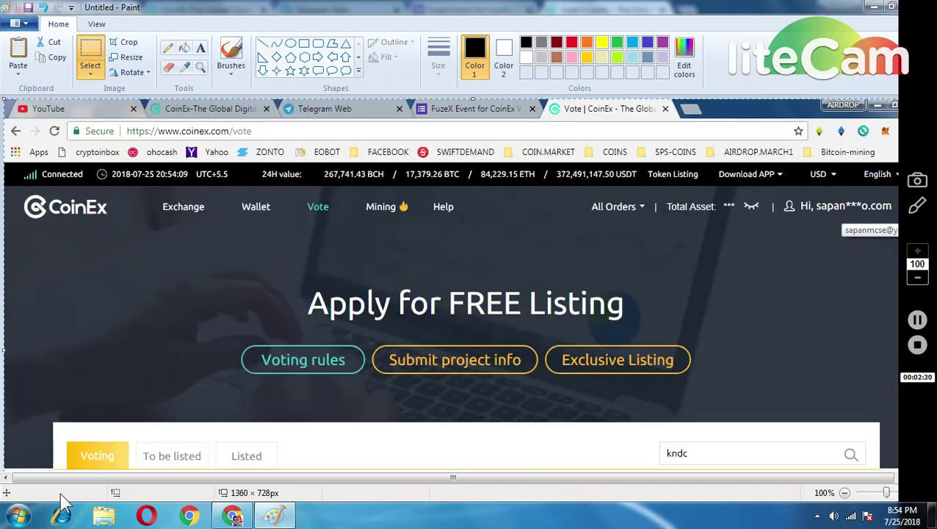
Save the pasted screenshot as PNG file kndc11 in the crypto-images folder of the Pictures library, and close Paint
{"action": "left_click", "coordinate": [22, 26]}
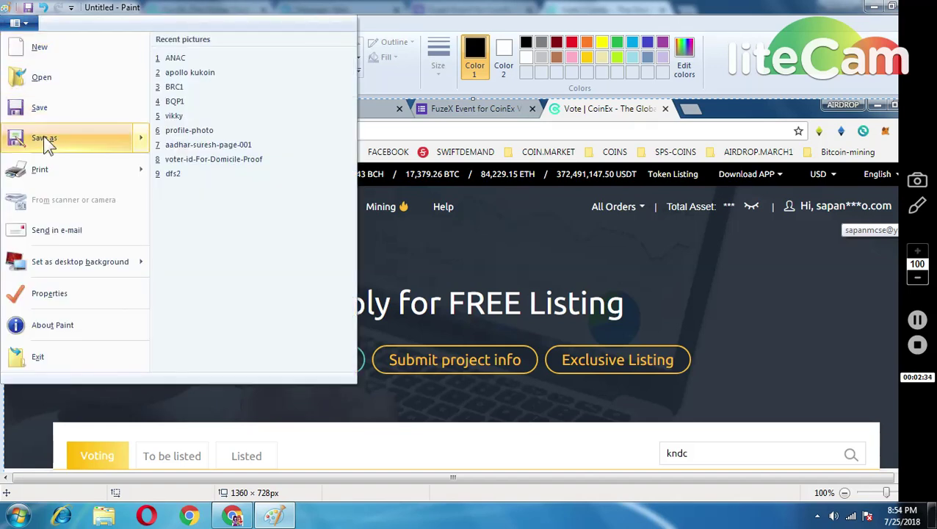
{"action": "left_click", "coordinate": [58, 111]}
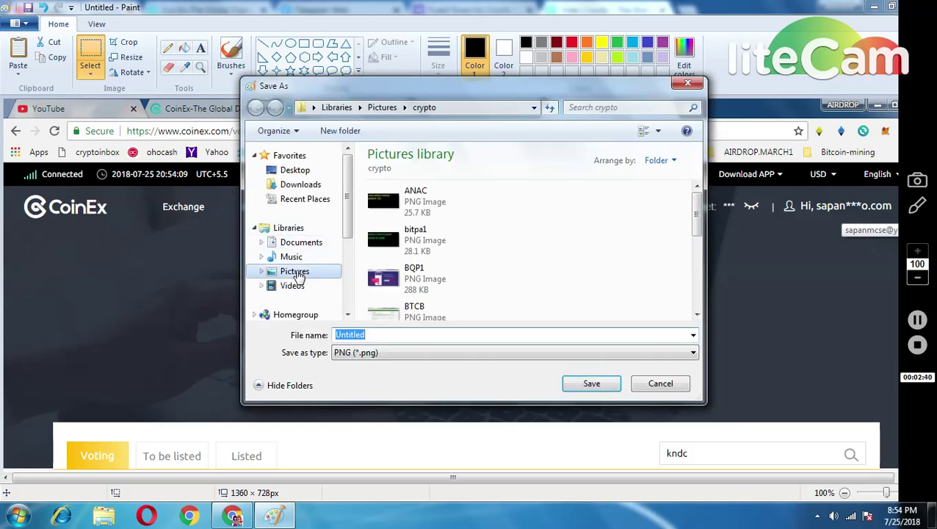
{"action": "left_click", "coordinate": [298, 274]}
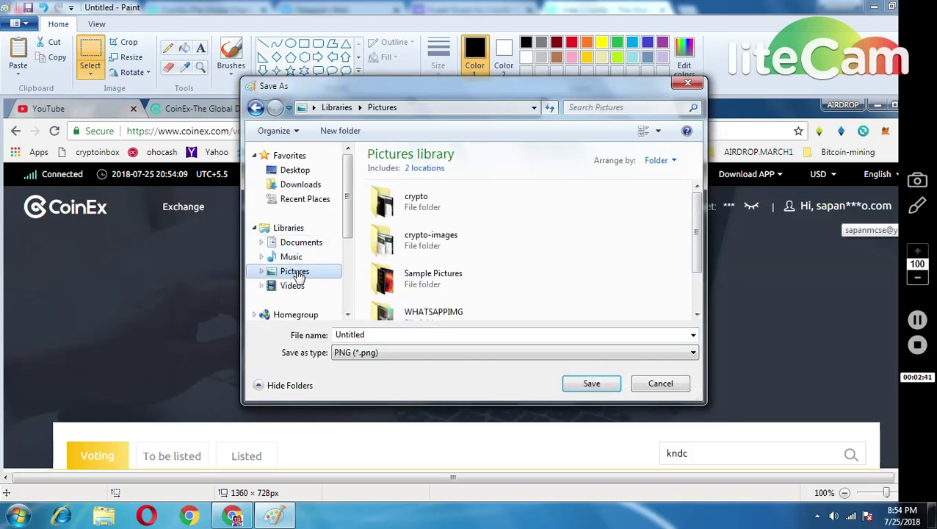
{"action": "left_click", "coordinate": [444, 246]}
{"action": "double_click", "coordinate": [444, 246]}
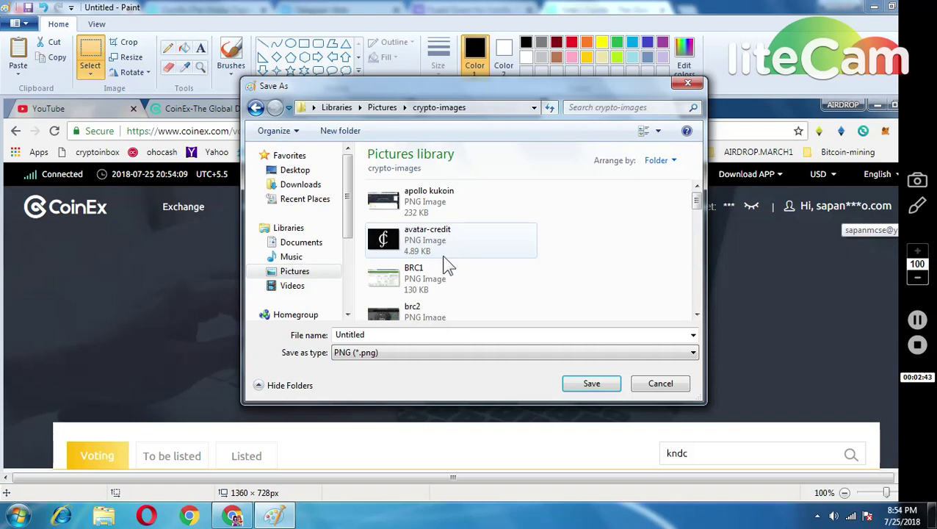
{"action": "double_click", "coordinate": [414, 335]}
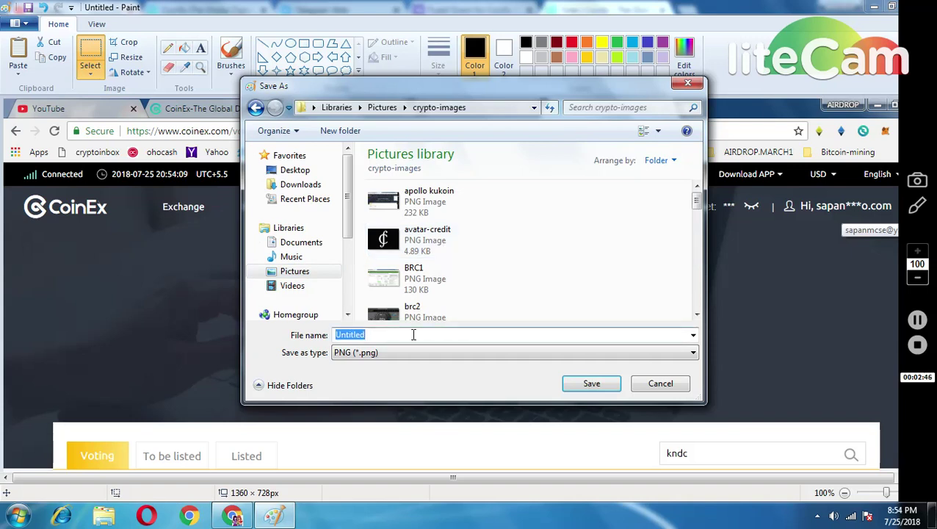
{"action": "type", "text": "k"}
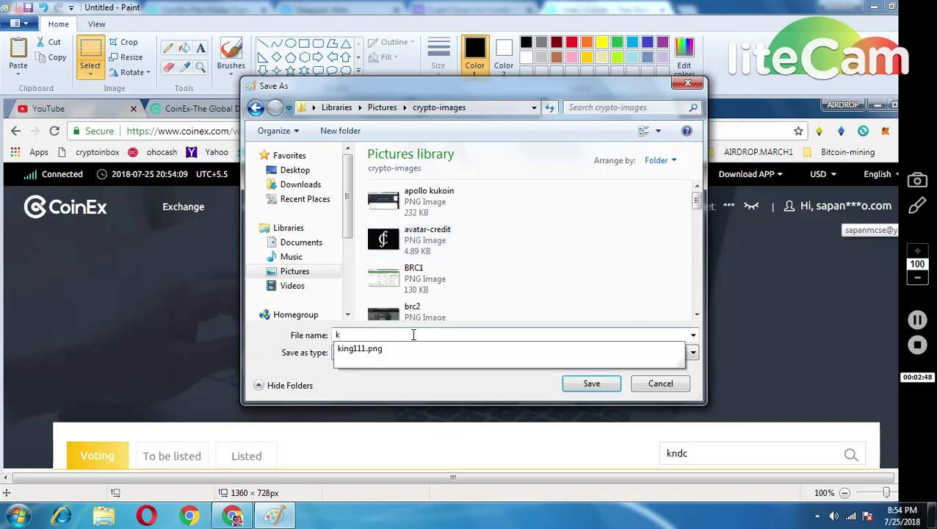
{"action": "type", "text": "ndc"}
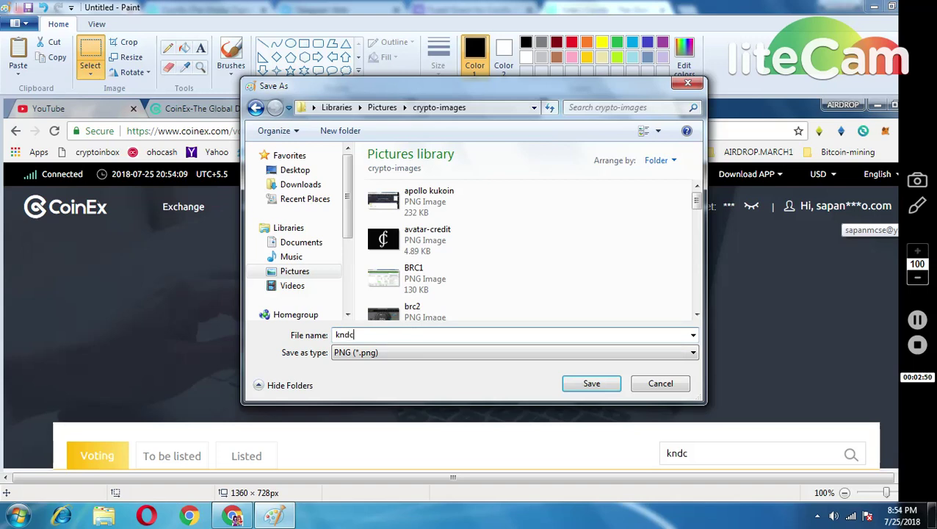
{"action": "type", "text": "11"}
{"action": "left_click", "coordinate": [592, 385]}
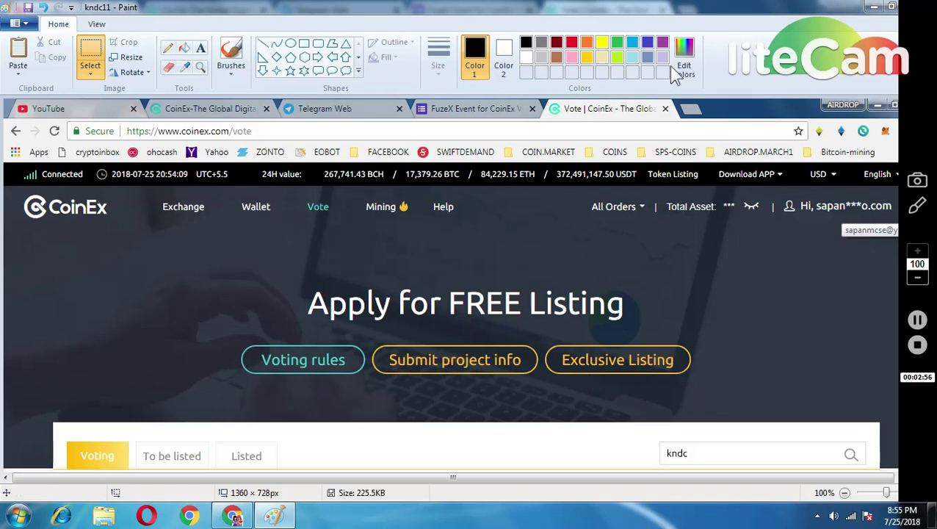
{"action": "double_click", "coordinate": [727, 11]}
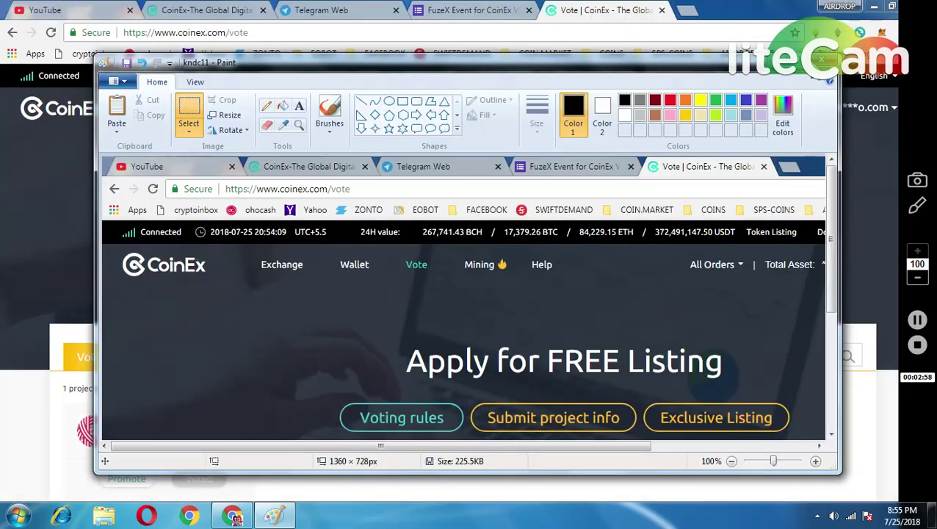
{"action": "left_click", "coordinate": [820, 59]}
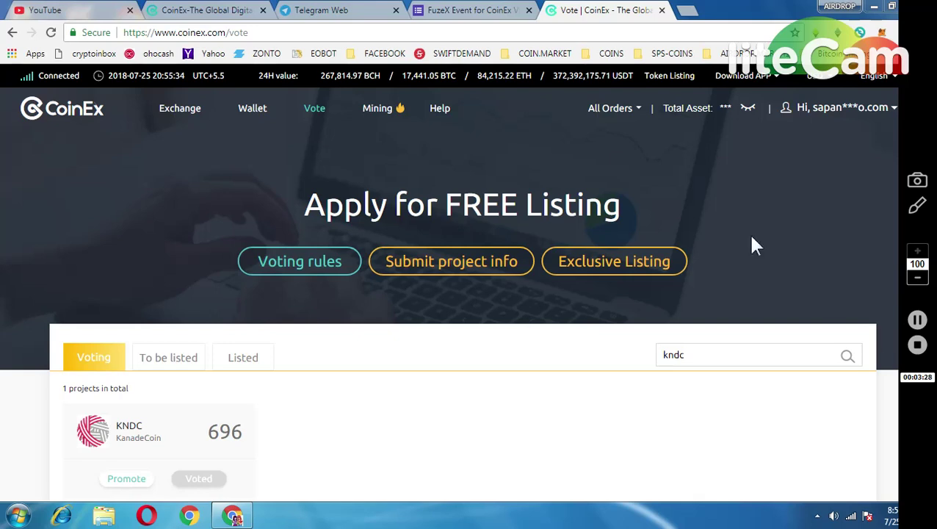
Examine the FuzeX Event for CoinEx Vote form, including its rewards and the email, ETH wallet, vote number, screenshot and referral fields
{"action": "left_click", "coordinate": [454, 13]}
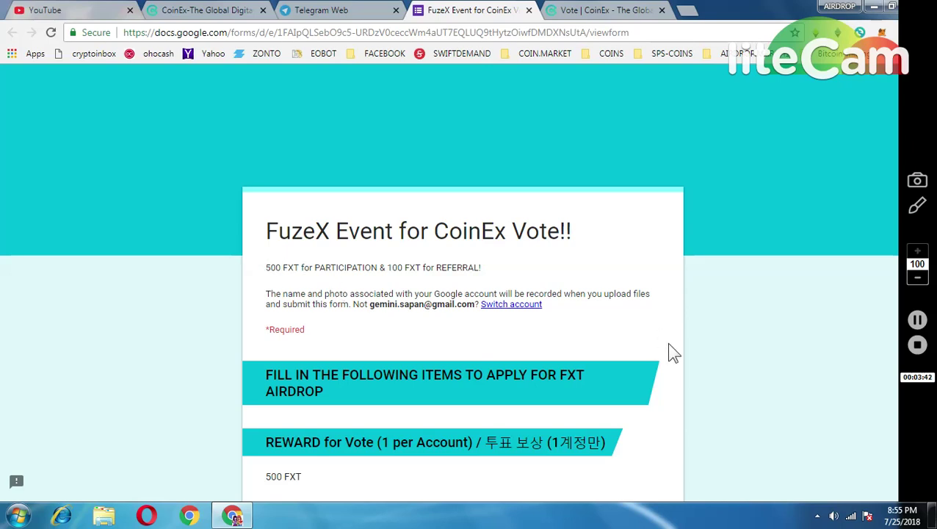
{"action": "scroll", "coordinate": [669, 345], "scroll_direction": "down", "scroll_amount": 1}
{"action": "scroll", "coordinate": [669, 345], "scroll_direction": "up", "scroll_amount": 1}
{"action": "scroll", "coordinate": [643, 369], "scroll_direction": "down", "scroll_amount": 3}
{"action": "scroll", "coordinate": [641, 364], "scroll_direction": "down", "scroll_amount": 6}
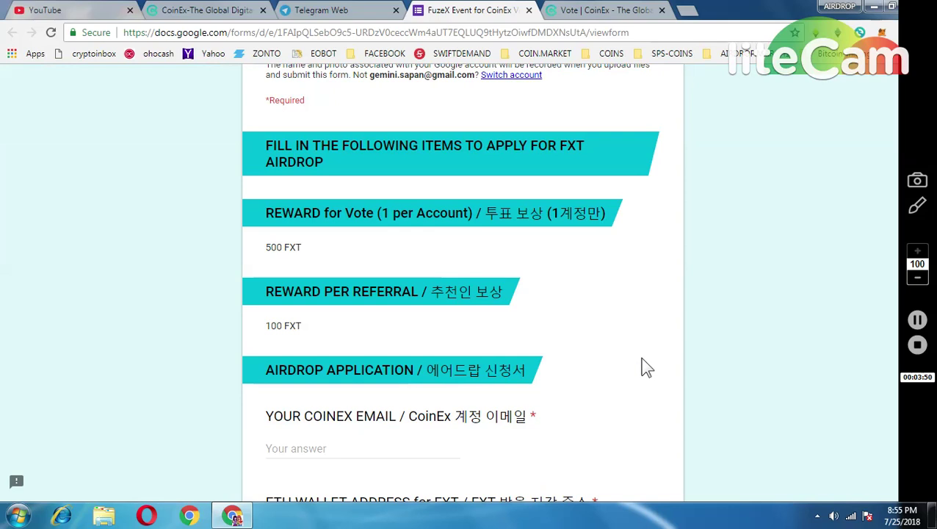
{"action": "scroll", "coordinate": [649, 368], "scroll_direction": "down", "scroll_amount": 3}
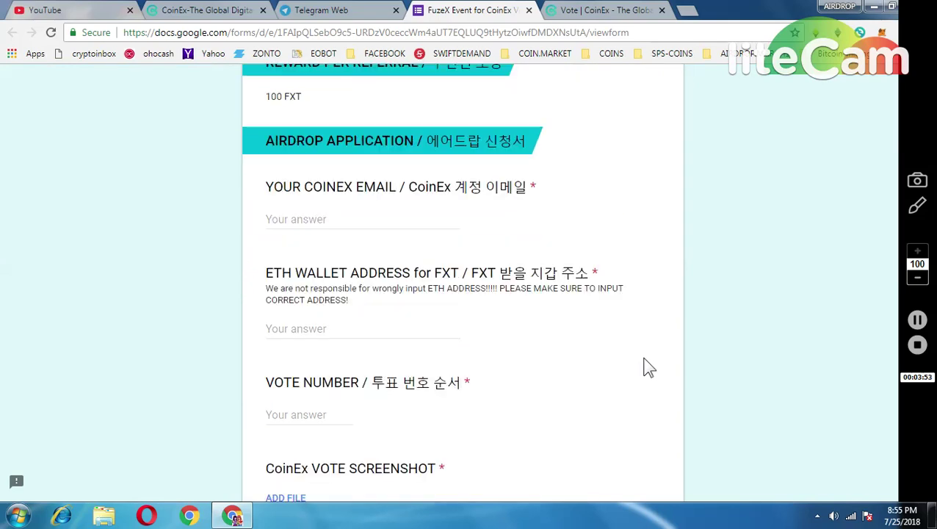
{"action": "scroll", "coordinate": [649, 368], "scroll_direction": "down", "scroll_amount": 6}
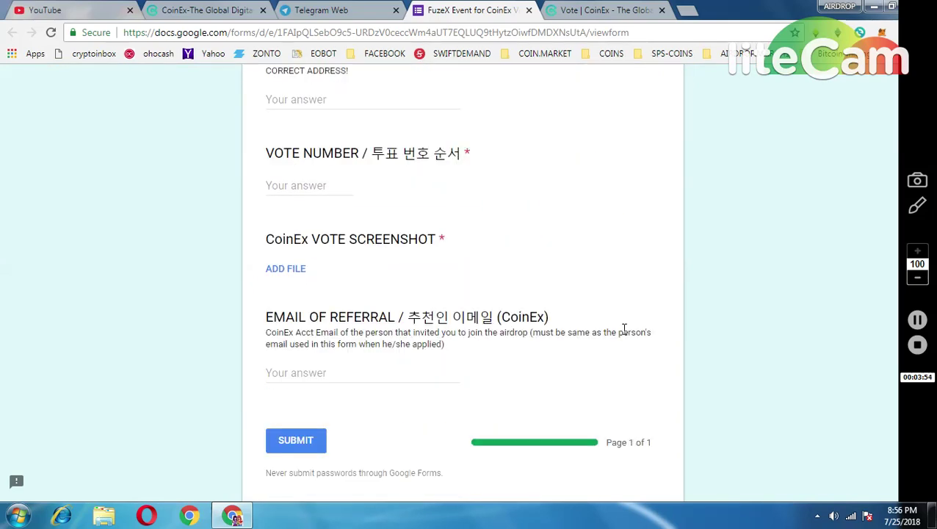
{"action": "scroll", "coordinate": [439, 323], "scroll_direction": "up", "scroll_amount": 9}
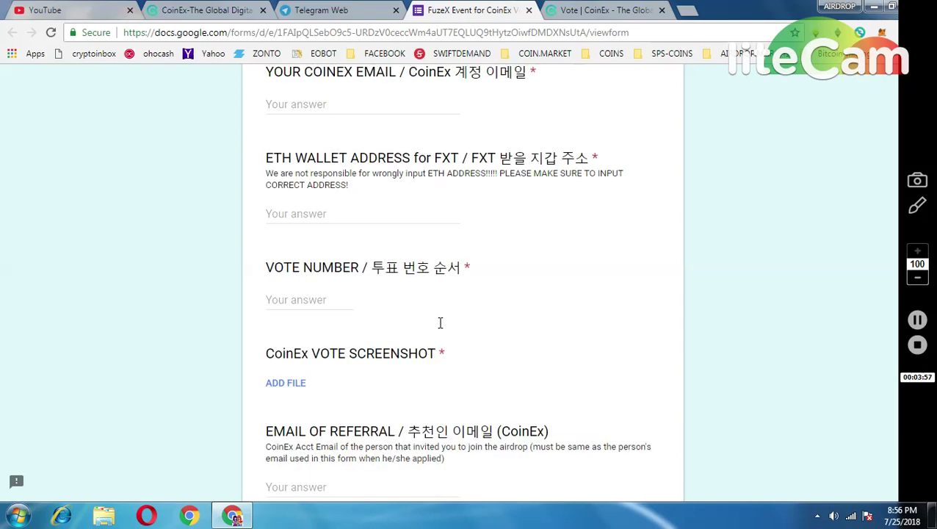
{"action": "scroll", "coordinate": [438, 322], "scroll_direction": "down", "scroll_amount": 3}
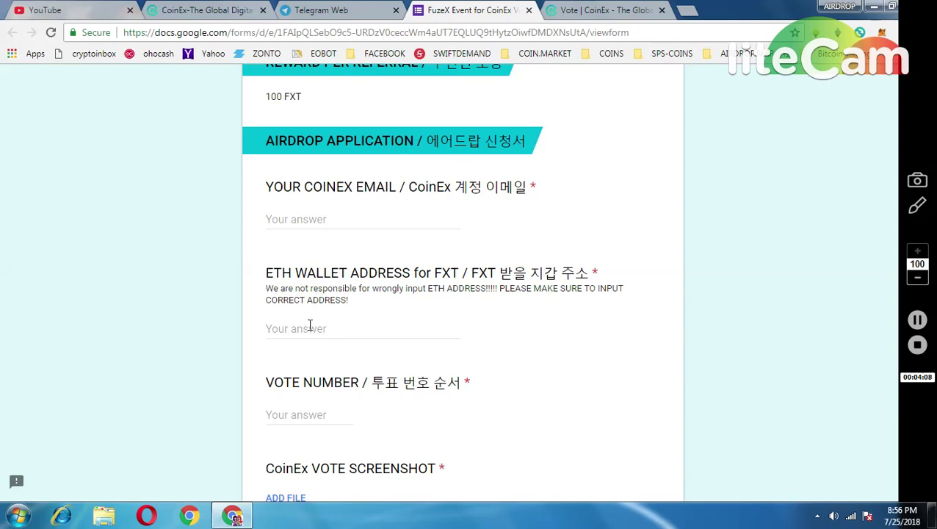
{"action": "scroll", "coordinate": [309, 327], "scroll_direction": "down", "scroll_amount": 2}
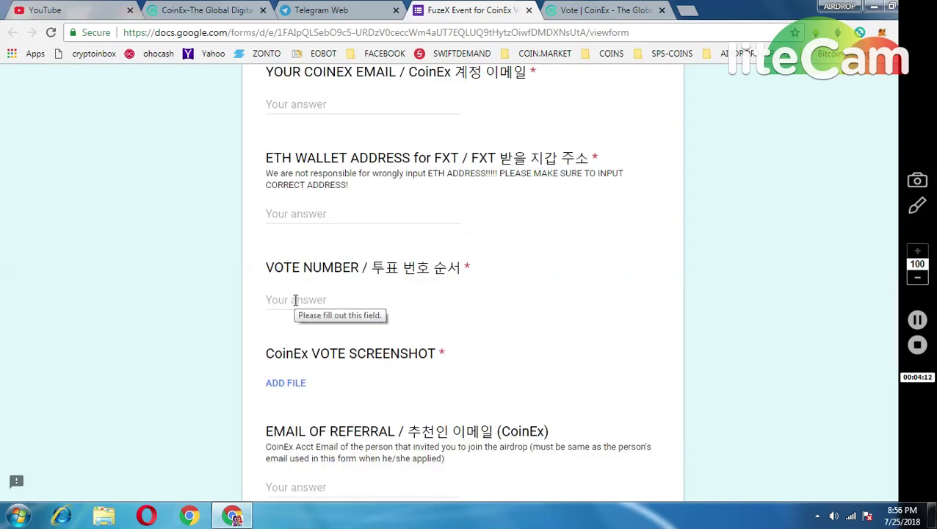
{"action": "scroll", "coordinate": [295, 300], "scroll_direction": "down", "scroll_amount": 2}
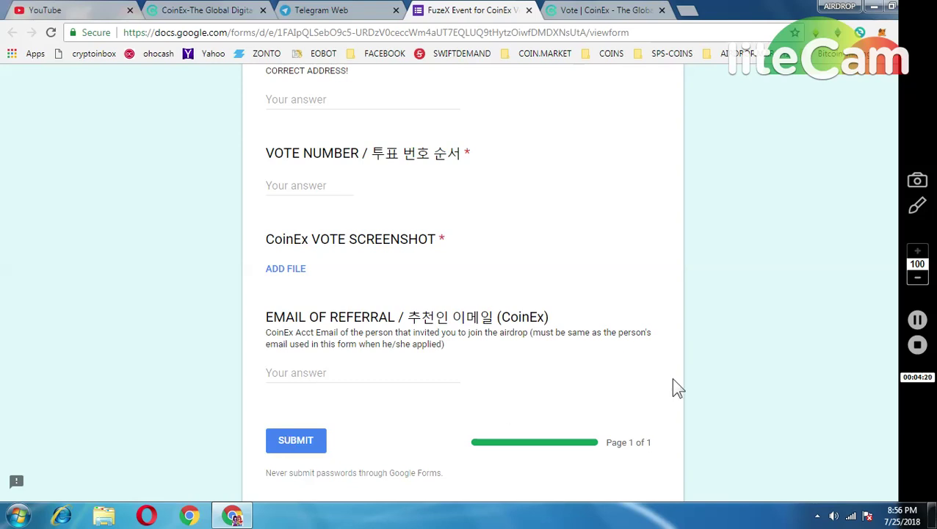
{"action": "scroll", "coordinate": [677, 387], "scroll_direction": "up", "scroll_amount": 15}
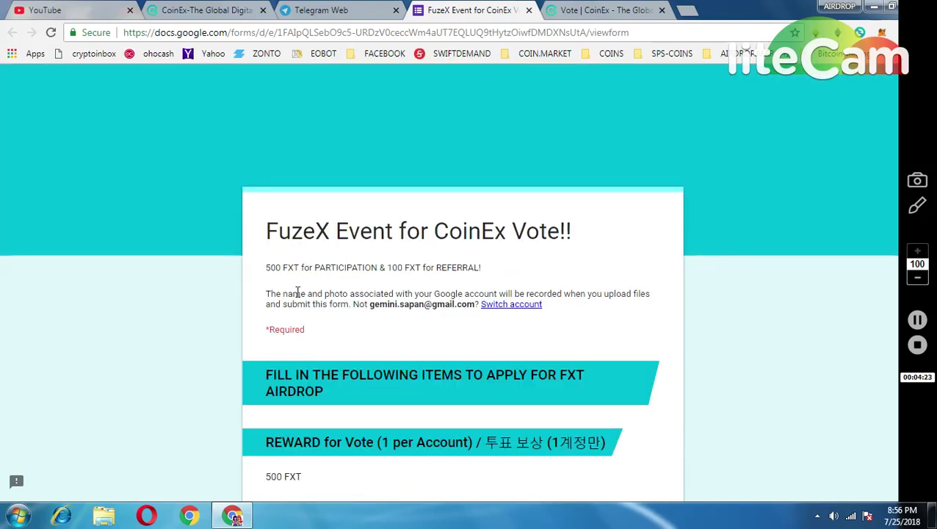
{"action": "left_click", "coordinate": [455, 263]}
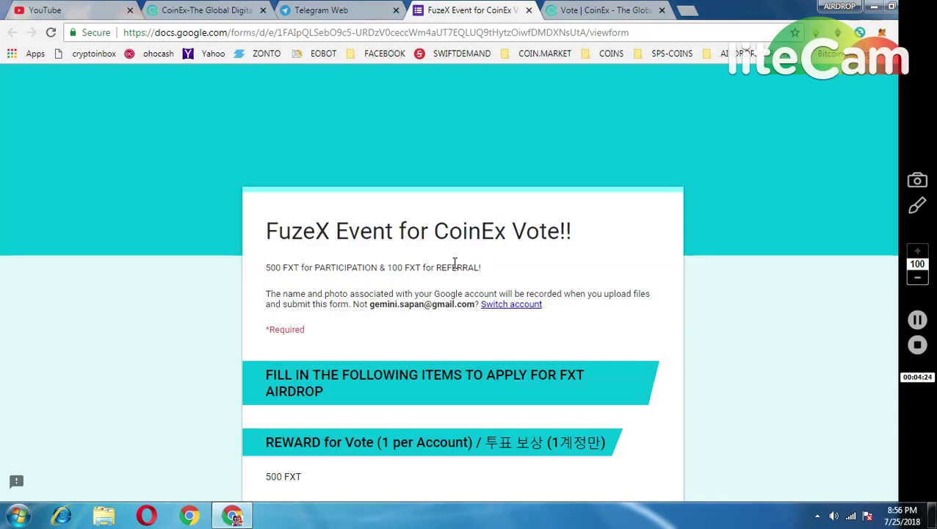